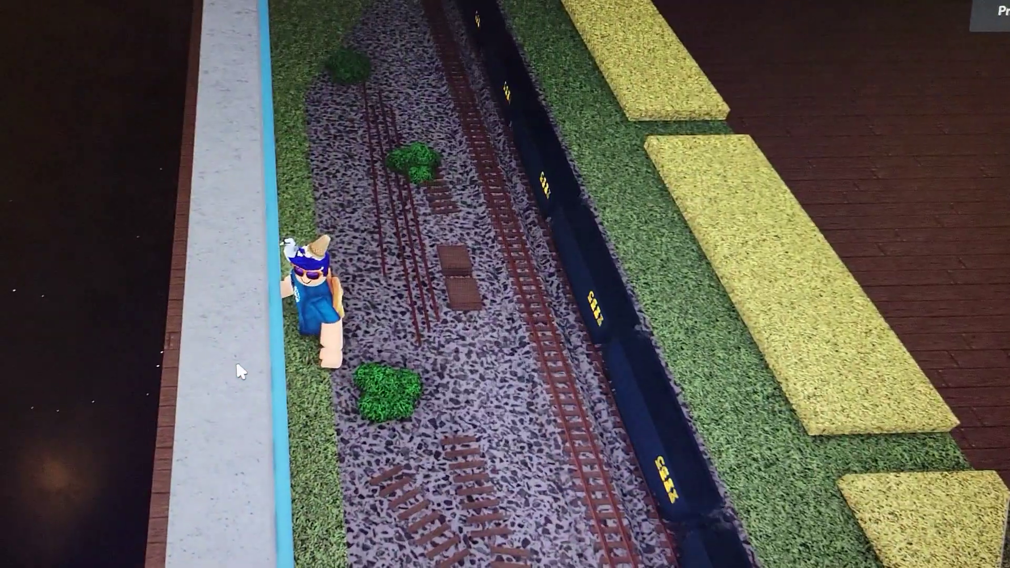
key("d")
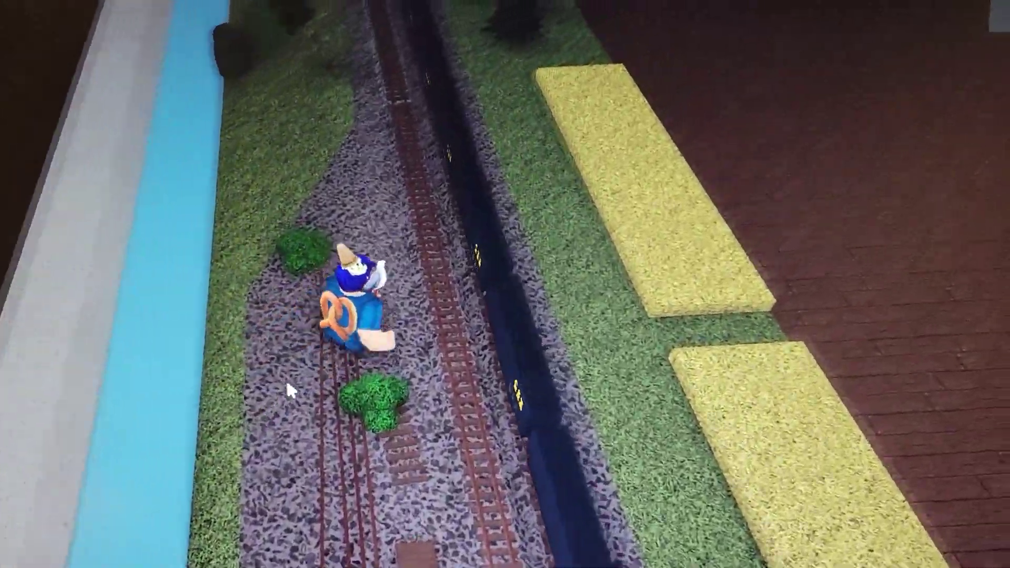